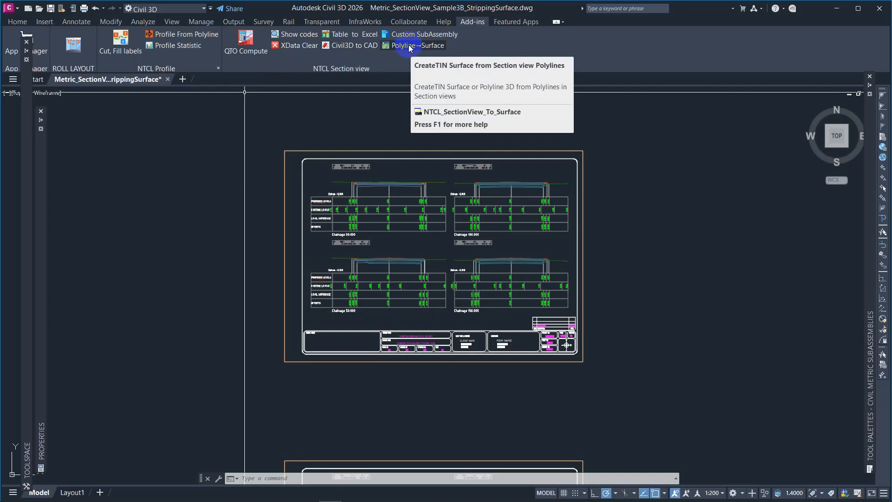
Open the section view quantity take-off tool and choose alignment Alignment_01 with sample line group SPL01
{"action": "left_click", "coordinate": [258, 45]}
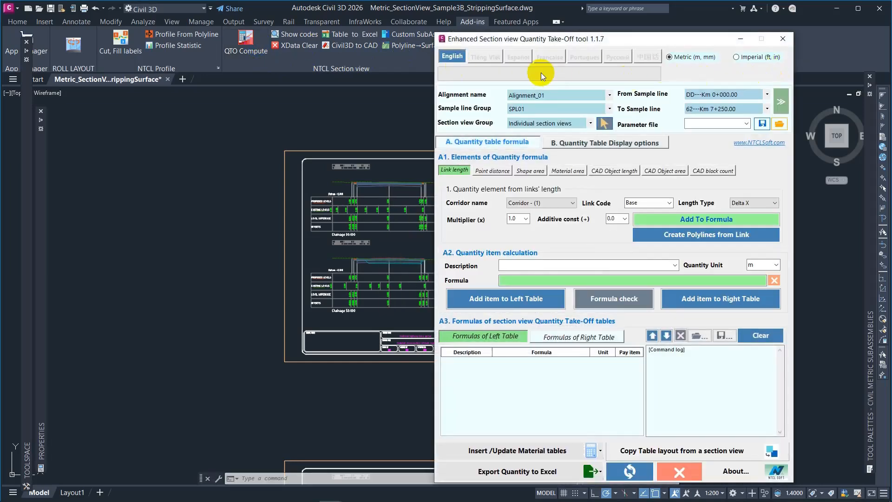
{"action": "left_click_drag", "start_coordinate": [565, 39], "coordinate": [686, 19]}
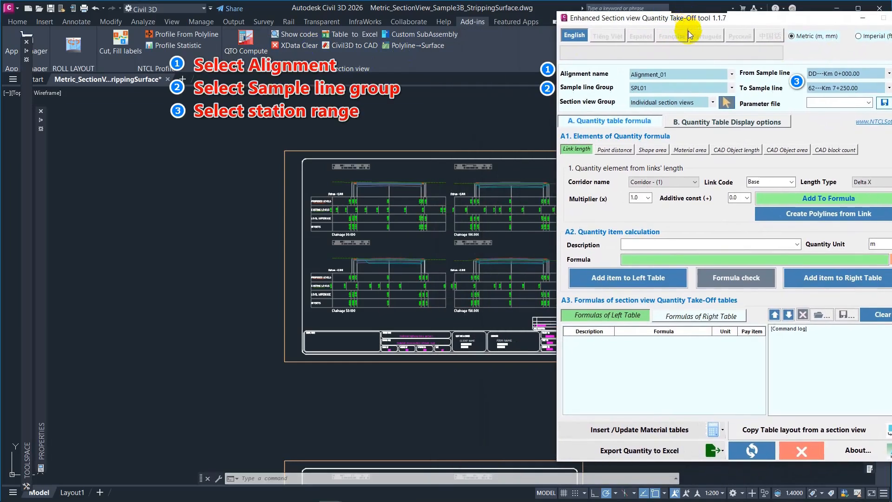
{"action": "left_click", "coordinate": [731, 75]}
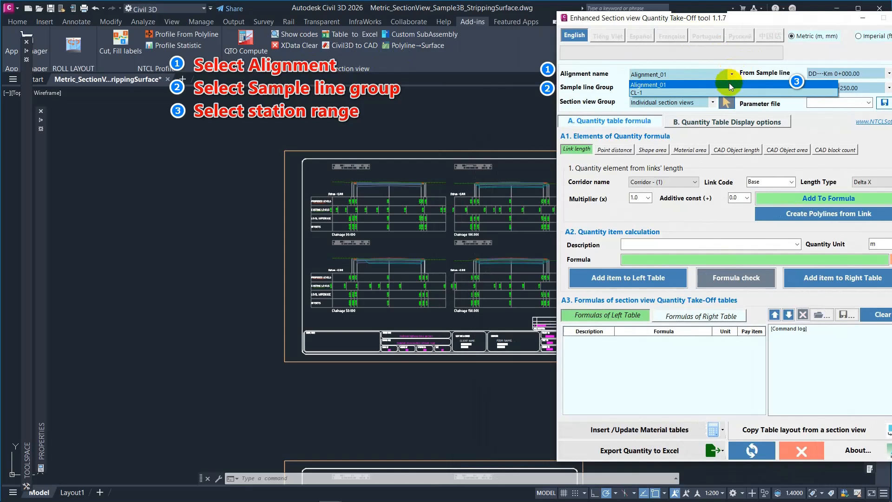
{"action": "left_click", "coordinate": [729, 85]}
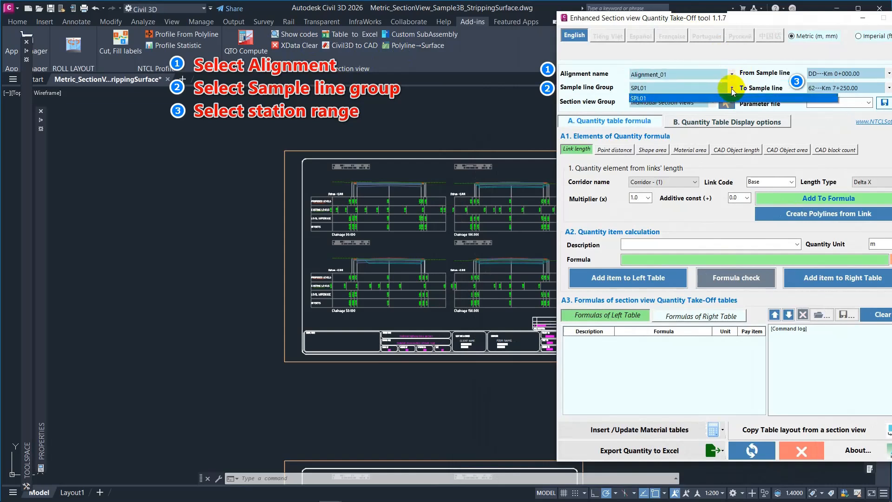
{"action": "left_click", "coordinate": [732, 89]}
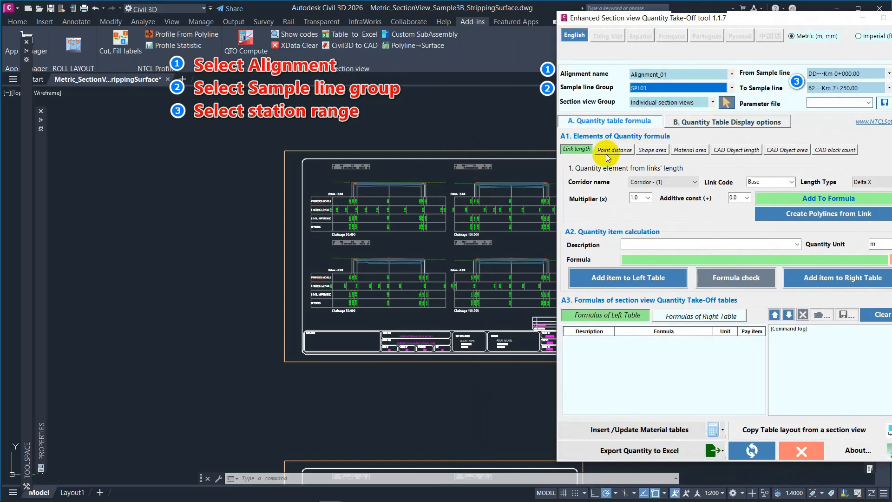
Create section view polylines from the corridor links coded Top across the whole station range
{"action": "left_click", "coordinate": [574, 152]}
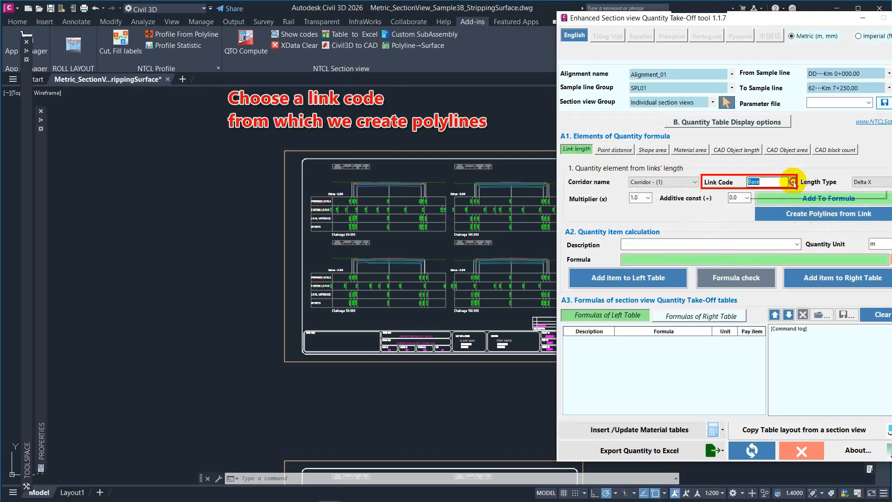
{"action": "left_click", "coordinate": [791, 182]}
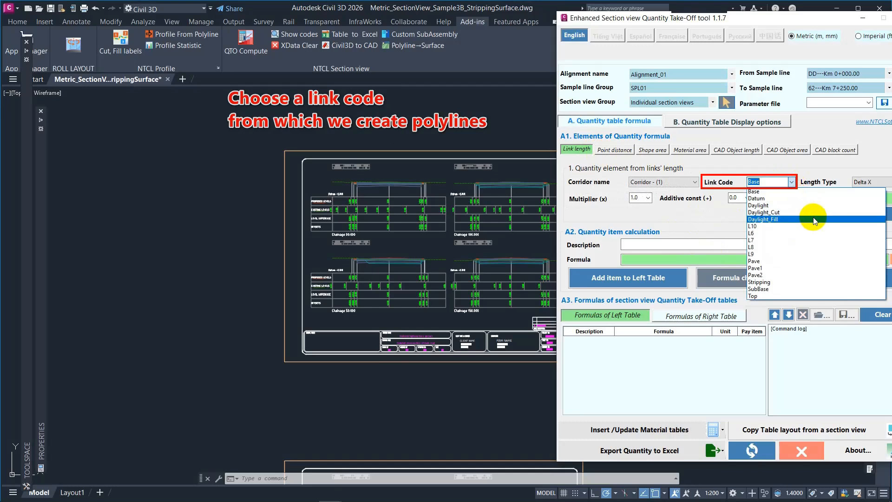
{"action": "left_click", "coordinate": [780, 294]}
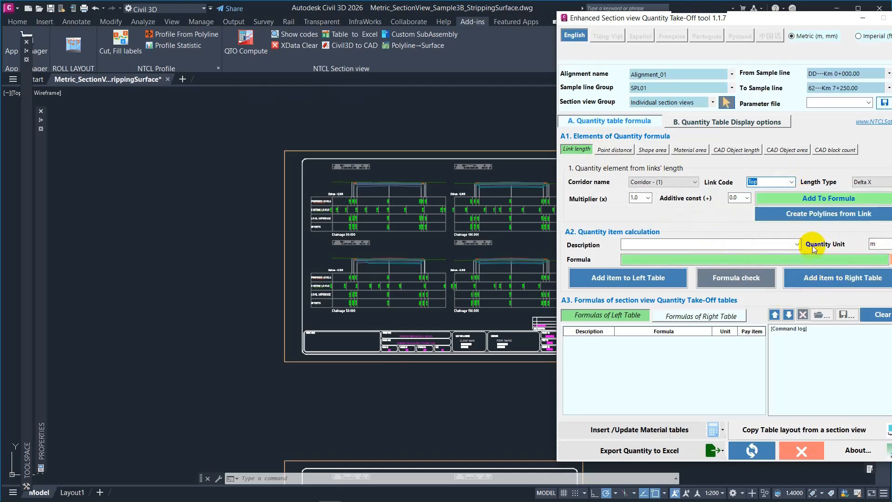
{"action": "left_click", "coordinate": [827, 213]}
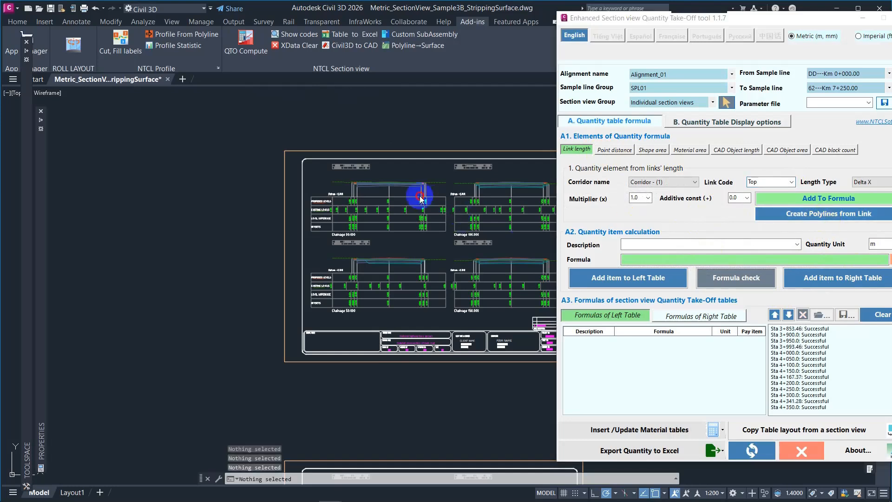
Examine the polylines created from the Top links at Chainage 4350.000 and in the other section views
{"action": "scroll", "coordinate": [412, 193], "scroll_direction": "up", "scroll_amount": 10}
{"action": "scroll", "coordinate": [154, 287], "scroll_direction": "up", "scroll_amount": 2}
{"action": "left_click", "coordinate": [159, 281]}
{"action": "scroll", "coordinate": [360, 299], "scroll_direction": "down", "scroll_amount": 6}
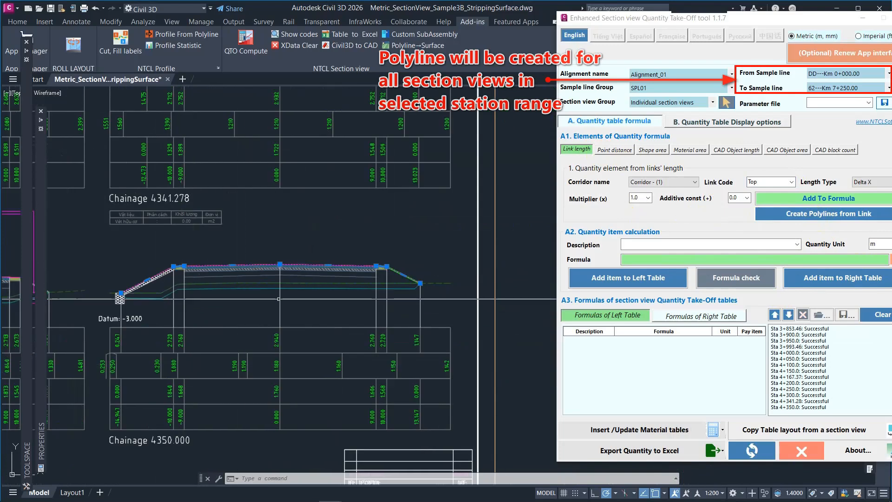
{"action": "scroll", "coordinate": [359, 139], "scroll_direction": "up", "scroll_amount": 5}
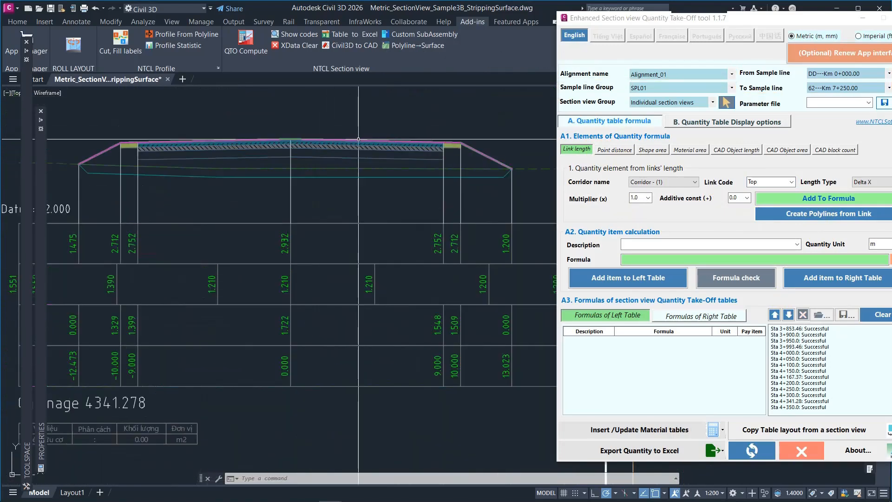
{"action": "scroll", "coordinate": [446, 316], "scroll_direction": "down", "scroll_amount": 5}
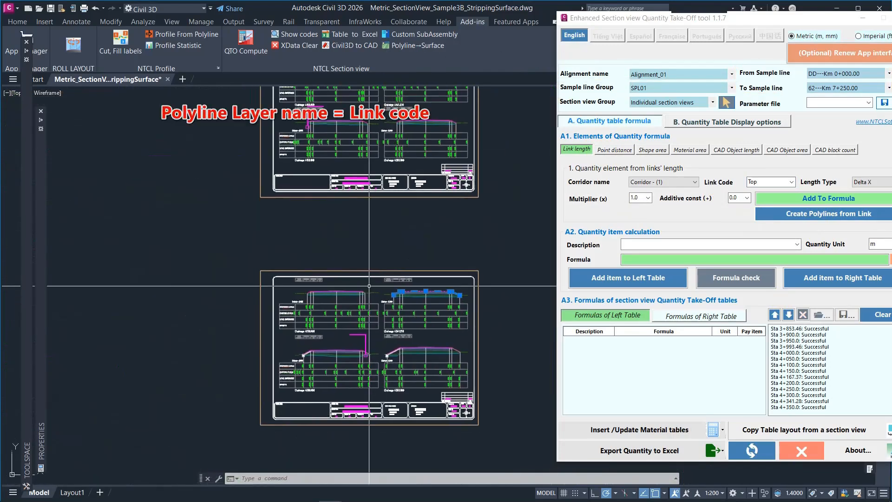
{"action": "scroll", "coordinate": [346, 117], "scroll_direction": "up", "scroll_amount": 5}
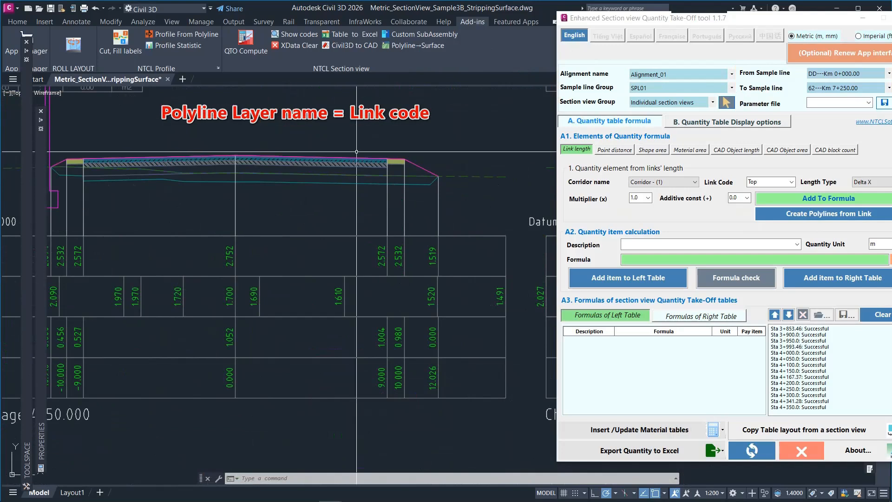
{"action": "scroll", "coordinate": [395, 205], "scroll_direction": "down", "scroll_amount": 8}
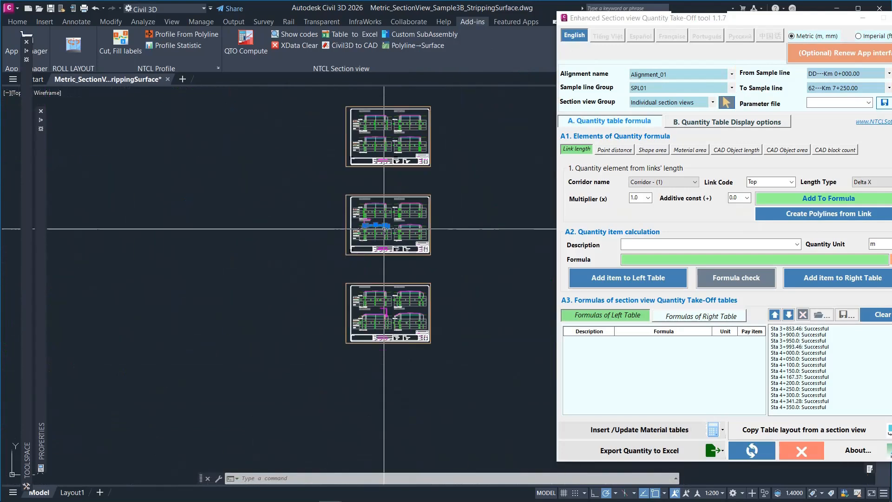
{"action": "scroll", "coordinate": [395, 206], "scroll_direction": "down", "scroll_amount": 4}
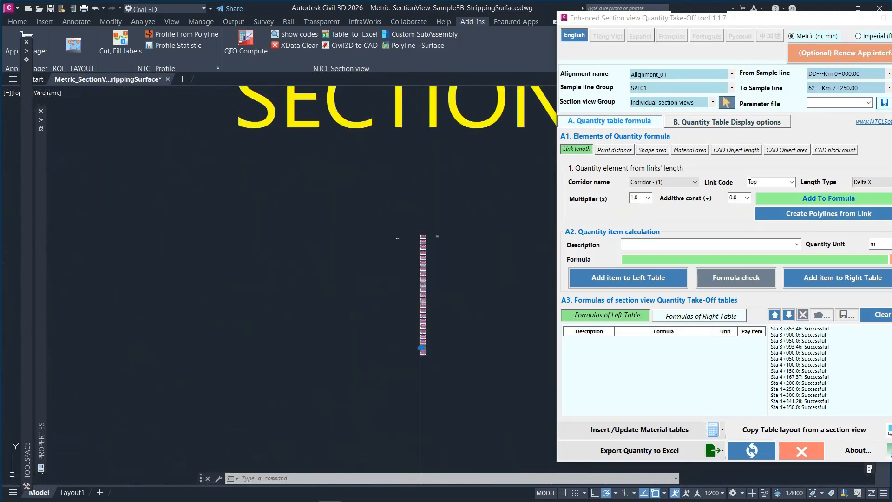
{"action": "scroll", "coordinate": [434, 232], "scroll_direction": "up", "scroll_amount": 8}
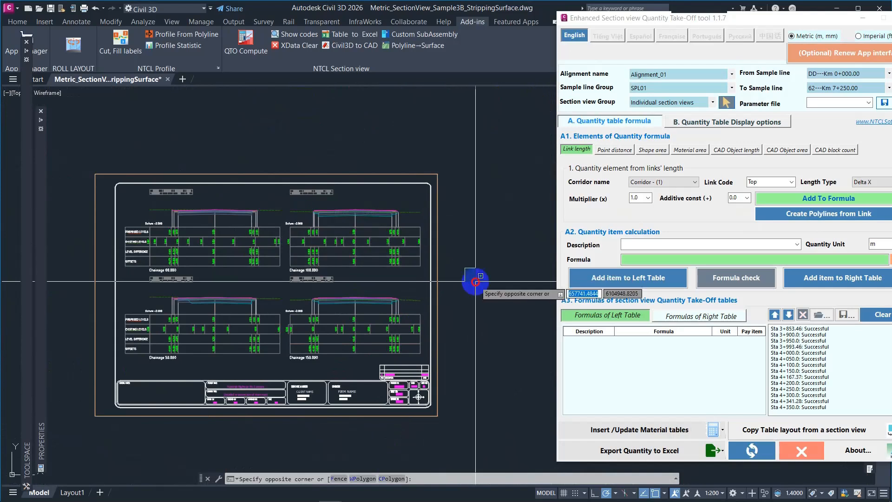
Create section view polylines from the corridor links coded Stripping
{"action": "left_click", "coordinate": [792, 182]}
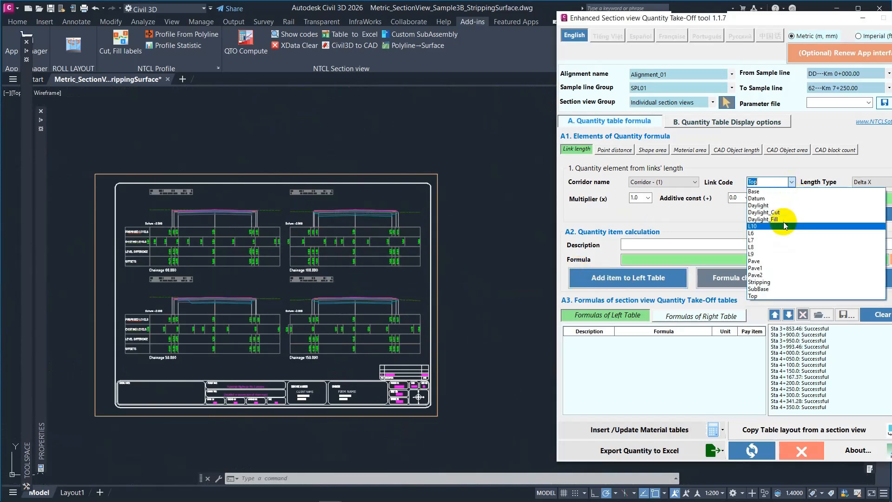
{"action": "left_click", "coordinate": [778, 282]}
{"action": "left_click", "coordinate": [852, 214]}
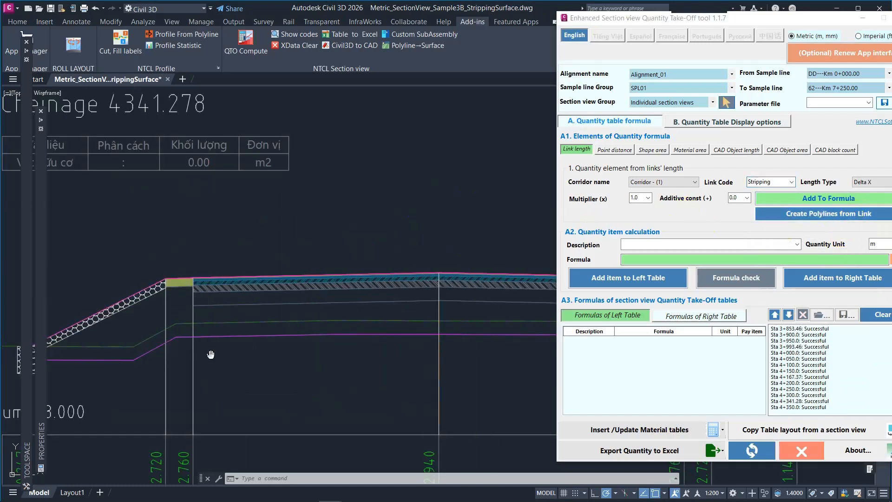
Check the layer of the stripping polyline at Chainage 4350.000 in its properties
{"action": "middle_click_drag", "start_coordinate": [162, 360], "coordinate": [272, 276]}
{"action": "left_click", "coordinate": [272, 274]}
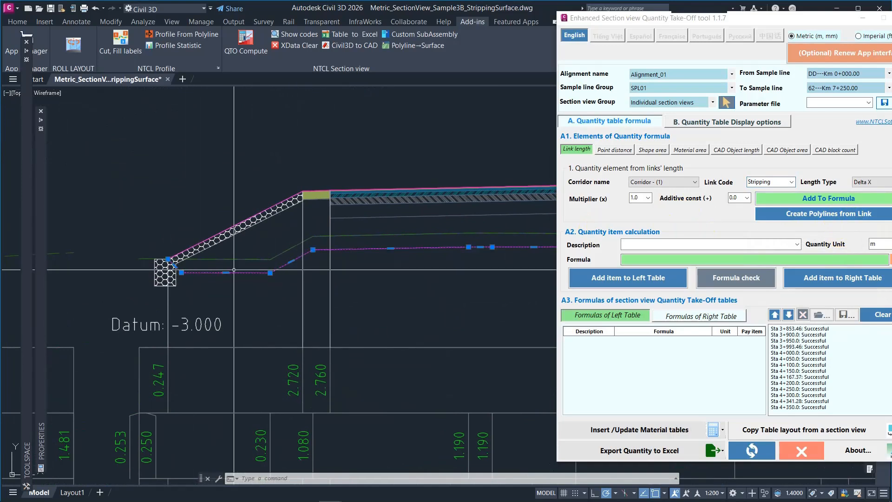
{"action": "mouse_move", "coordinate": [43, 327]}
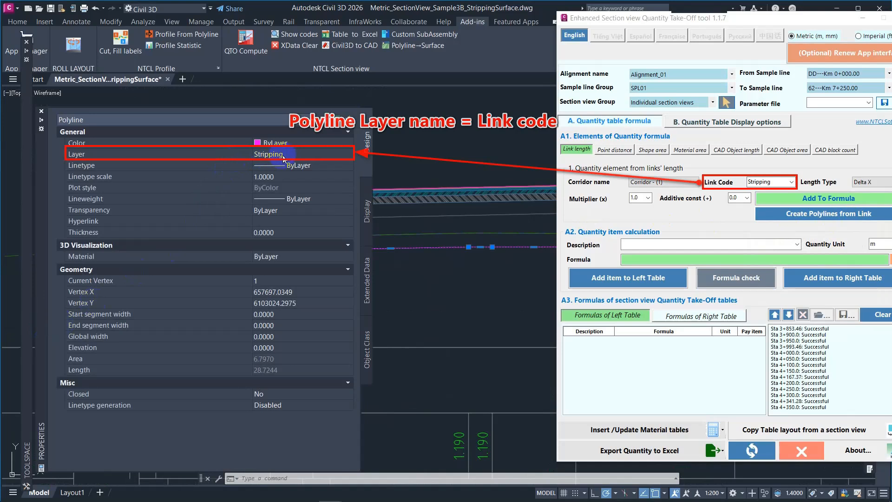
{"action": "scroll", "coordinate": [422, 263], "scroll_direction": "down", "scroll_amount": 2}
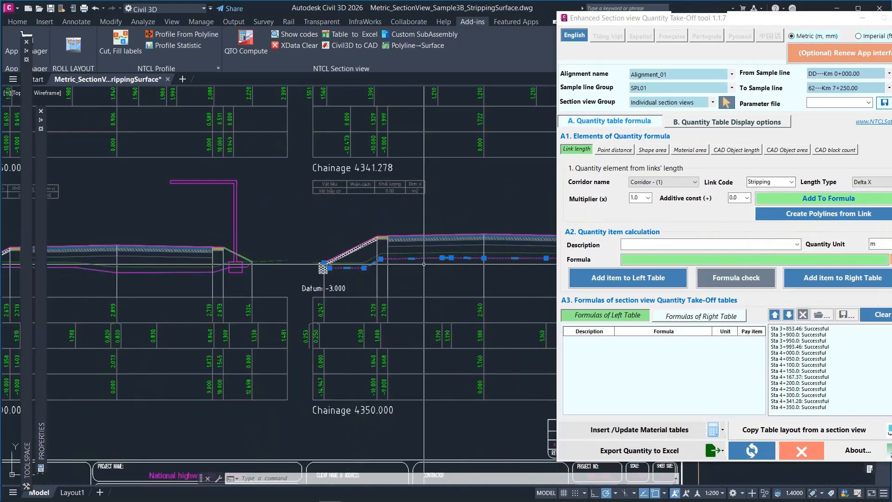
Examine how the stripping polylines run in other section views, selecting the one at Chainage 4167.370
{"action": "middle_click_drag", "start_coordinate": [422, 263], "coordinate": [182, 271]}
{"action": "scroll", "coordinate": [423, 286], "scroll_direction": "up", "scroll_amount": 1}
{"action": "scroll", "coordinate": [423, 286], "scroll_direction": "down", "scroll_amount": 3}
{"action": "scroll", "coordinate": [401, 202], "scroll_direction": "up", "scroll_amount": 2}
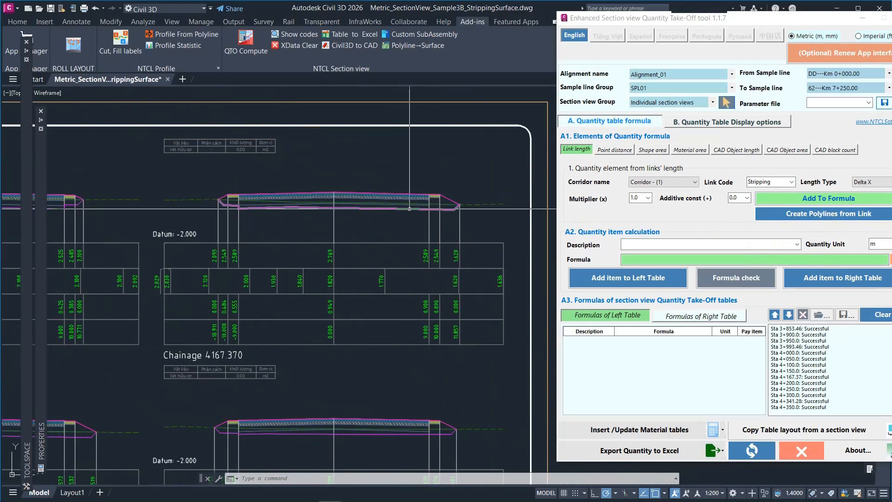
{"action": "left_click", "coordinate": [408, 209]}
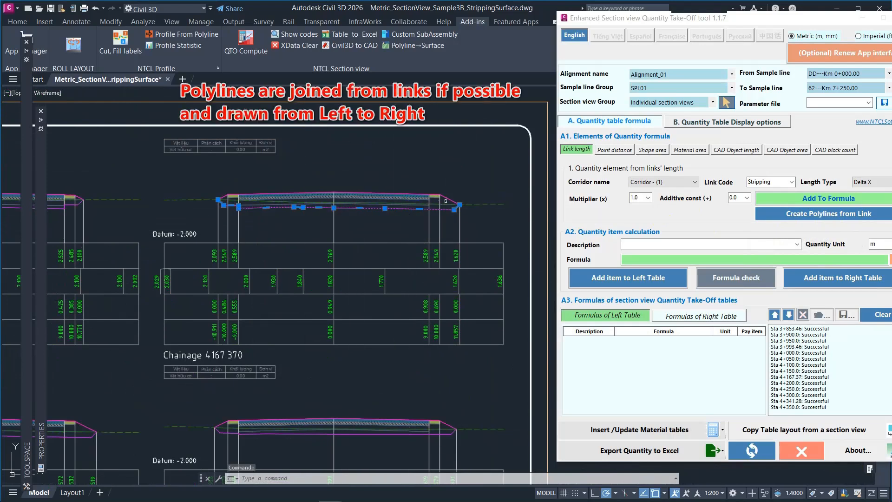
{"action": "scroll", "coordinate": [447, 206], "scroll_direction": "up", "scroll_amount": 1}
{"action": "scroll", "coordinate": [447, 206], "scroll_direction": "down", "scroll_amount": 4}
{"action": "scroll", "coordinate": [447, 207], "scroll_direction": "down", "scroll_amount": 4}
{"action": "middle_click_drag", "start_coordinate": [453, 181], "coordinate": [459, 421]}
{"action": "scroll", "coordinate": [451, 274], "scroll_direction": "down", "scroll_amount": 3}
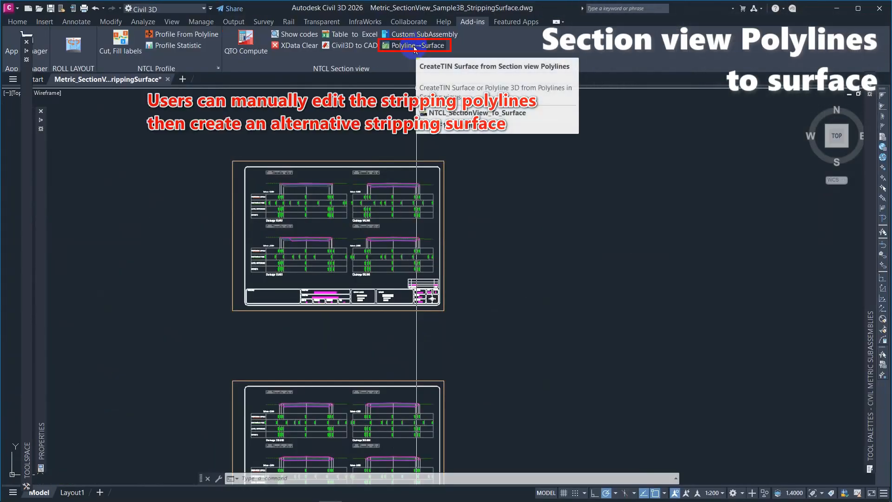
Start the section view Polyline to Surface tool and take its layer filter, Stripping, from the stripping polyline at Chainage 100.000
{"action": "left_click", "coordinate": [414, 46]}
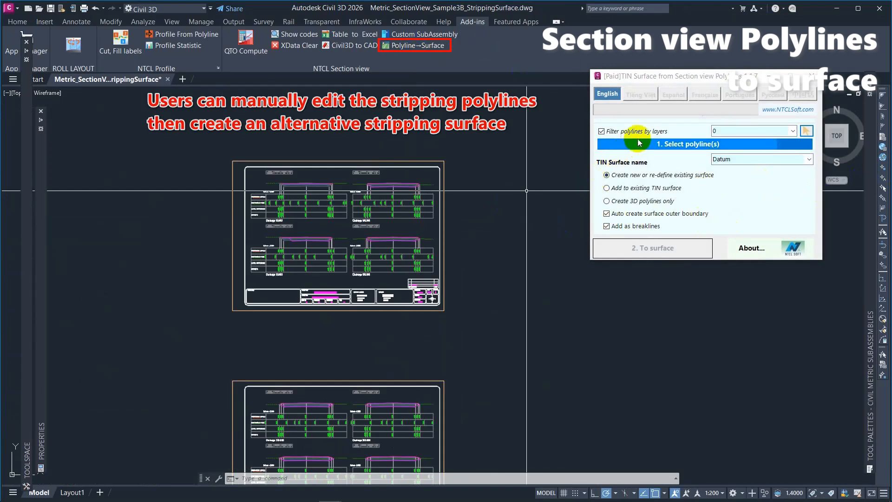
{"action": "left_click", "coordinate": [798, 131]}
{"action": "scroll", "coordinate": [411, 195], "scroll_direction": "up", "scroll_amount": 7}
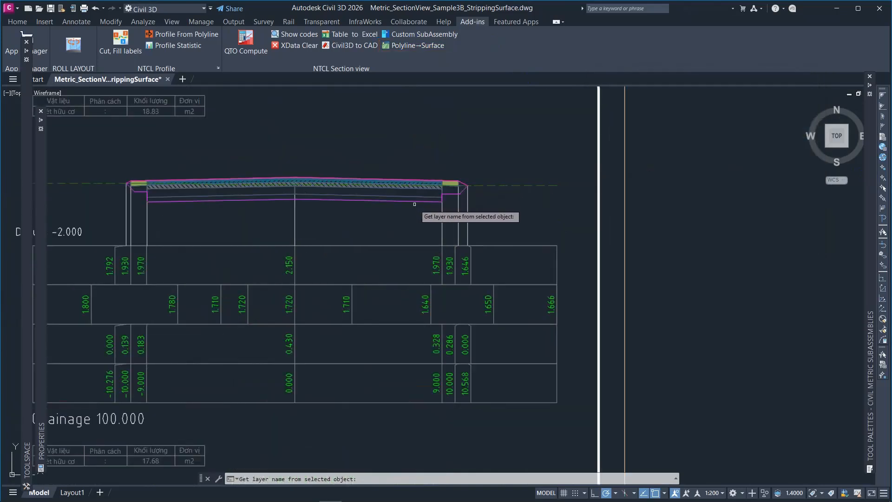
{"action": "left_click", "coordinate": [419, 202]}
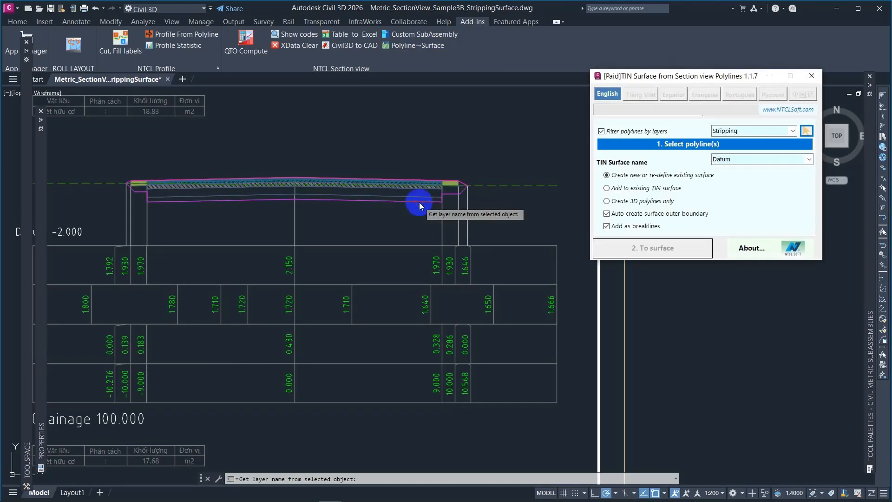
Select the stripping polylines in all section sheets as the source for the surface
{"action": "left_click", "coordinate": [728, 145]}
{"action": "scroll", "coordinate": [622, 176], "scroll_direction": "down", "scroll_amount": 8}
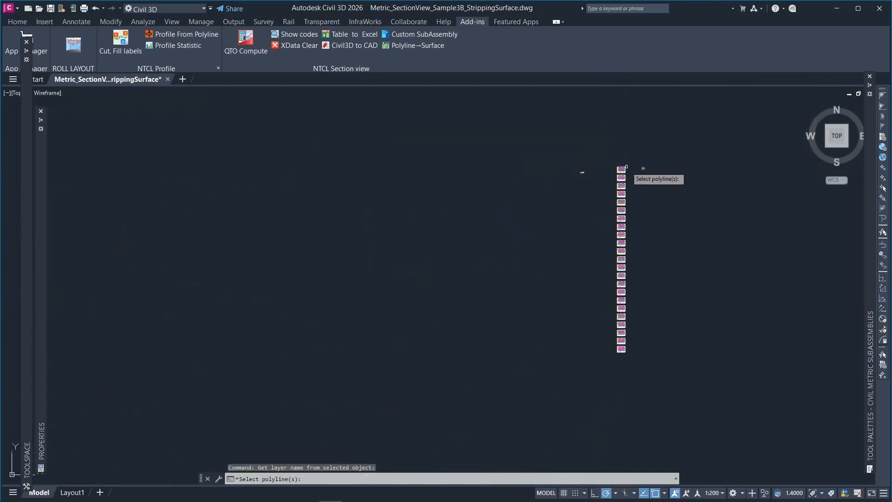
{"action": "left_click", "coordinate": [629, 289]}
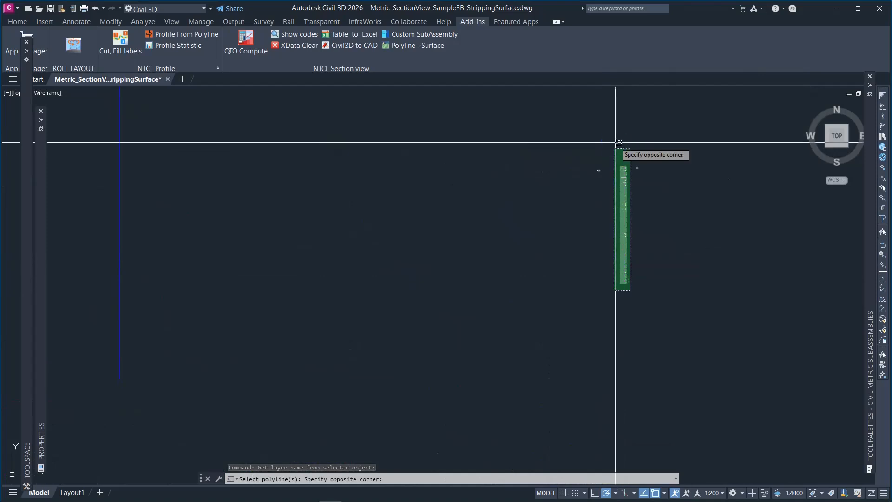
{"action": "left_click", "coordinate": [615, 143]}
{"action": "key", "text": "Return"}
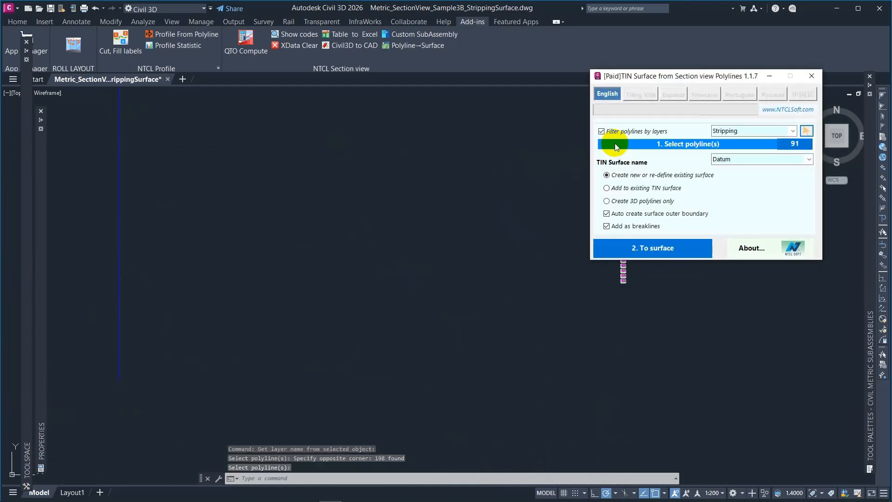
Create a new TIN surface named xStripping from the selected polylines, with an automatic outer boundary and breaklines
{"action": "left_click", "coordinate": [808, 159]}
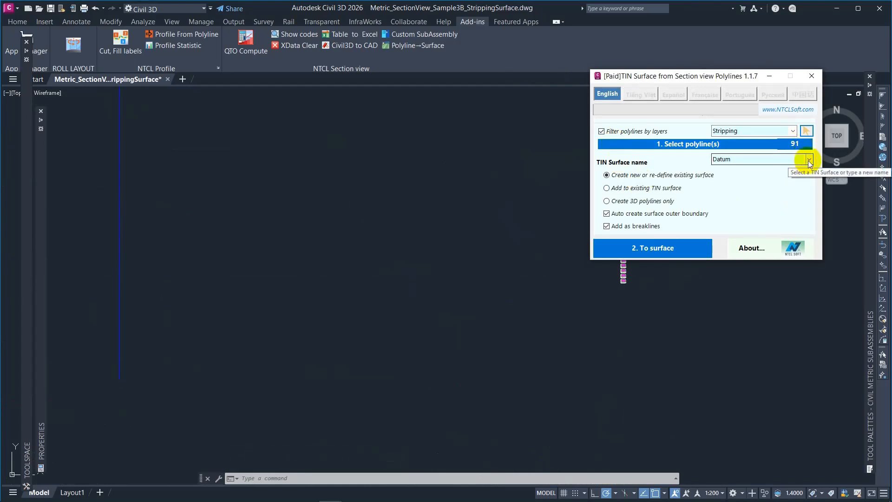
{"action": "left_click", "coordinate": [809, 161]}
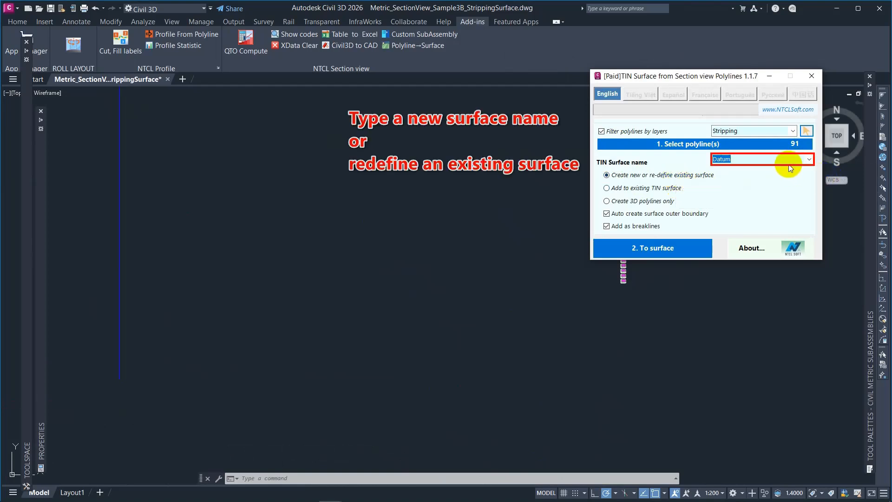
{"action": "type", "text": "xStripping"}
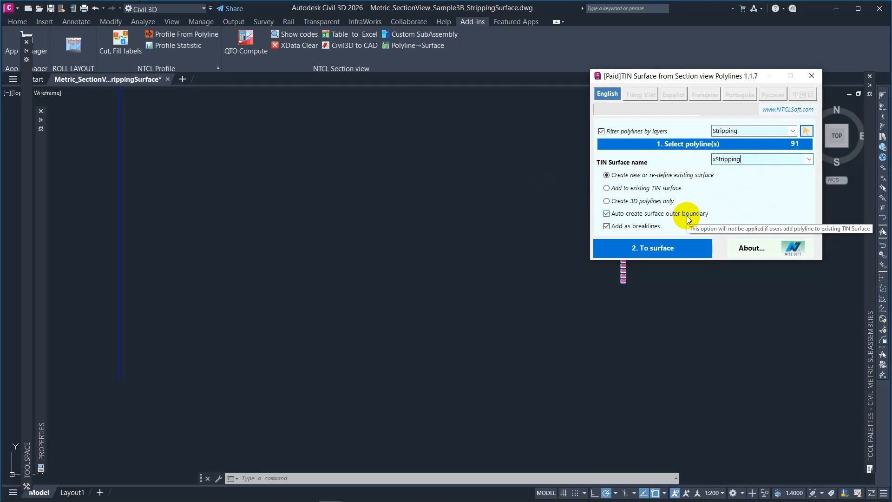
{"action": "left_click", "coordinate": [661, 248]}
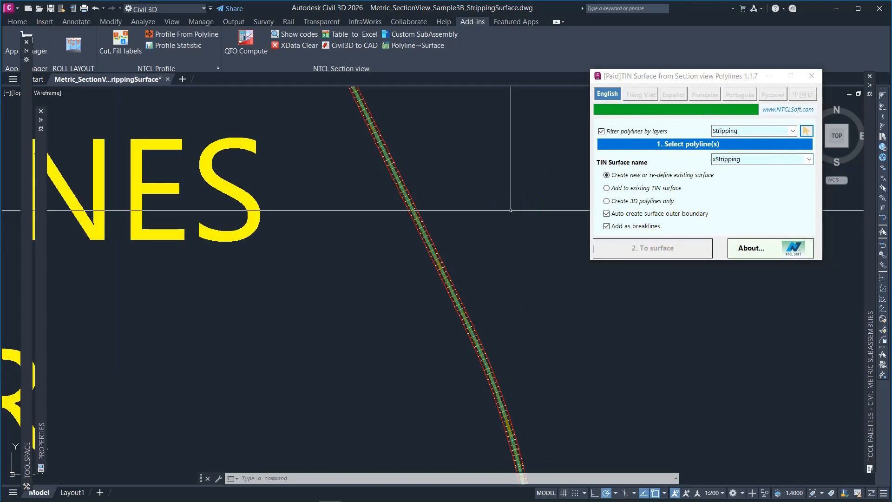
Set the surface style of the xStripping surface to ANZ_Triangulation (Cyan) in its surface properties
{"action": "mouse_move", "coordinate": [23, 292]}
{"action": "scroll", "coordinate": [81, 203], "scroll_direction": "up", "scroll_amount": 1}
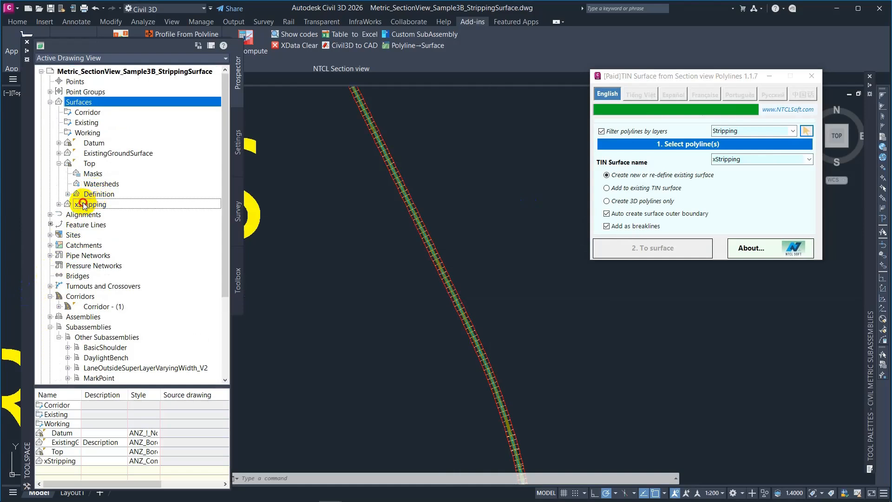
{"action": "left_click", "coordinate": [83, 204]}
{"action": "right_click", "coordinate": [99, 203]}
{"action": "left_click", "coordinate": [124, 207]}
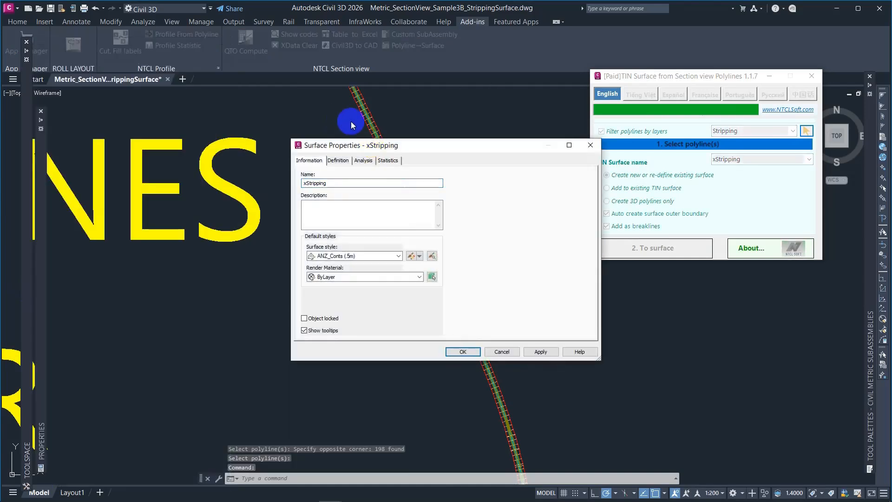
{"action": "left_click", "coordinate": [396, 256]}
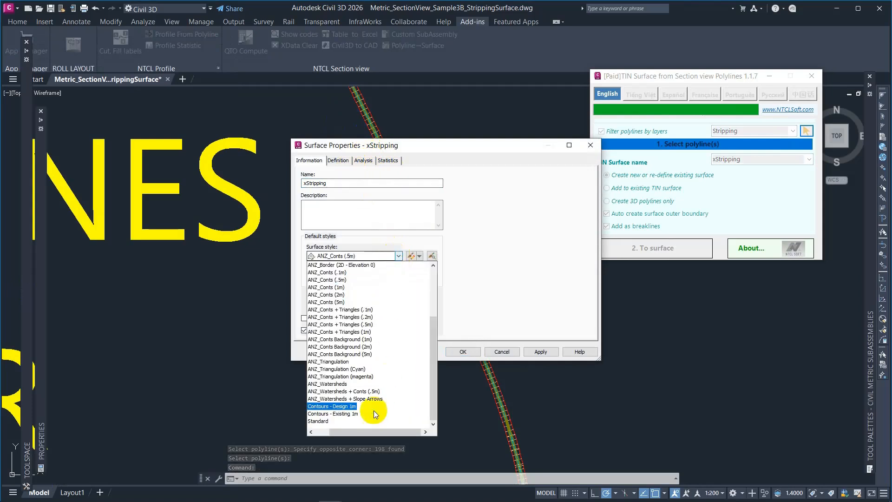
{"action": "left_click", "coordinate": [343, 369]}
{"action": "left_click", "coordinate": [450, 351]}
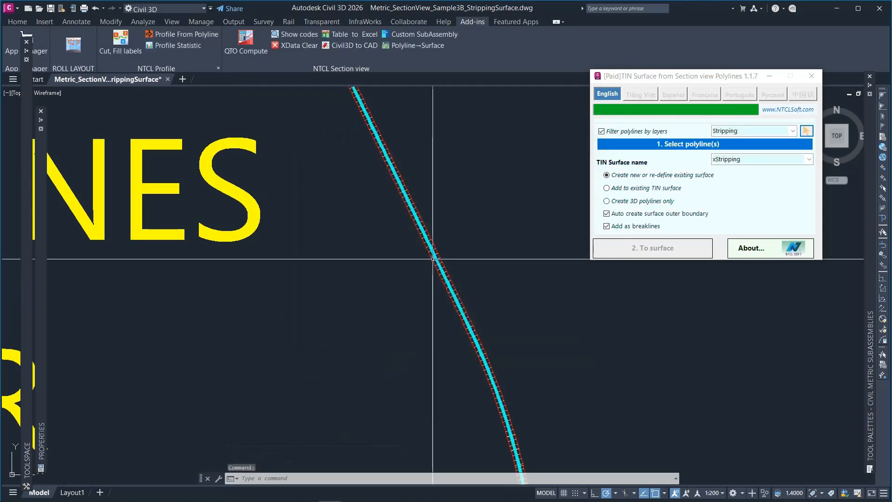
Select the xStripping surface and examine its triangulation along the corridor and at both ends
{"action": "middle_click_drag", "start_coordinate": [496, 329], "coordinate": [448, 200]}
{"action": "scroll", "coordinate": [479, 330], "scroll_direction": "up", "scroll_amount": 5}
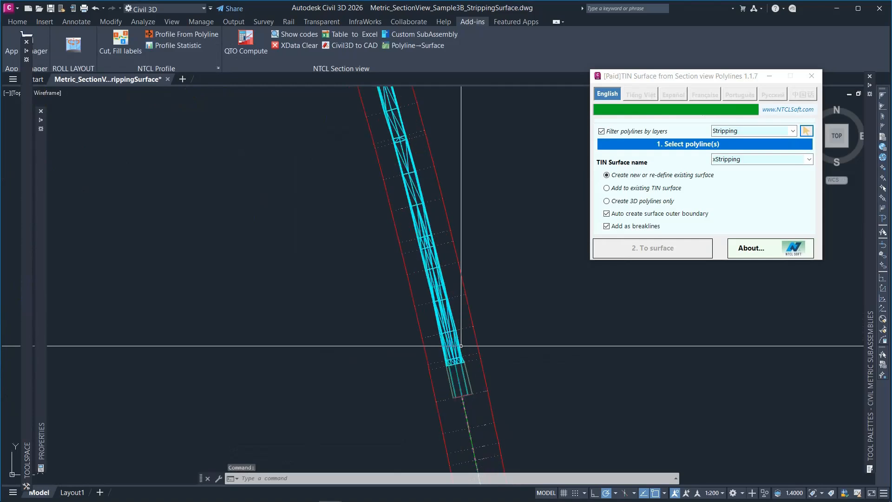
{"action": "left_click", "coordinate": [469, 333]}
{"action": "scroll", "coordinate": [468, 333], "scroll_direction": "down", "scroll_amount": 5}
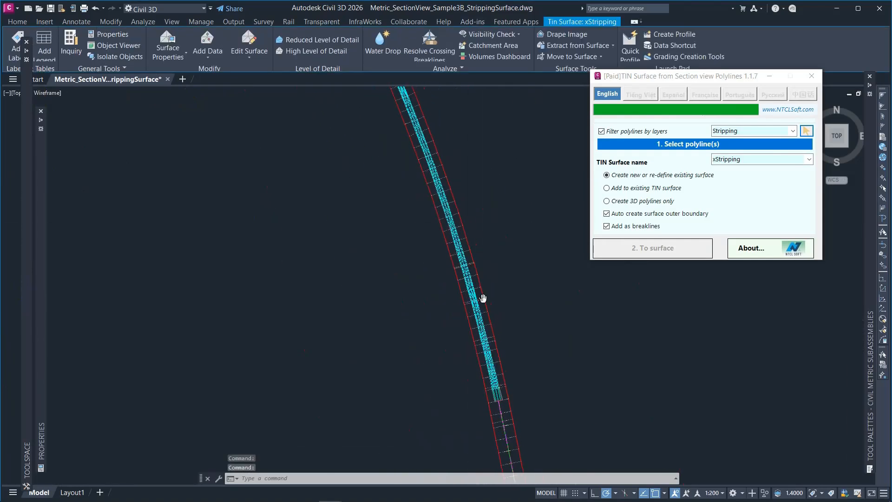
{"action": "scroll", "coordinate": [453, 260], "scroll_direction": "down", "scroll_amount": 8}
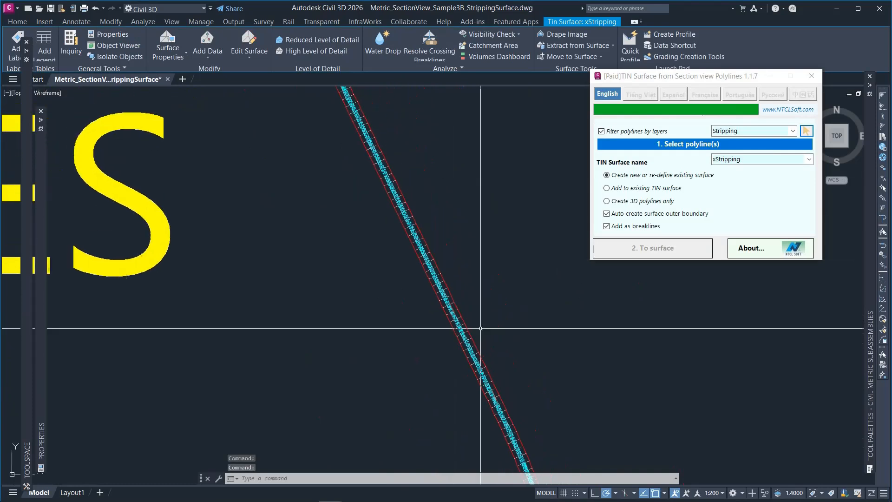
{"action": "scroll", "coordinate": [380, 199], "scroll_direction": "up", "scroll_amount": 10}
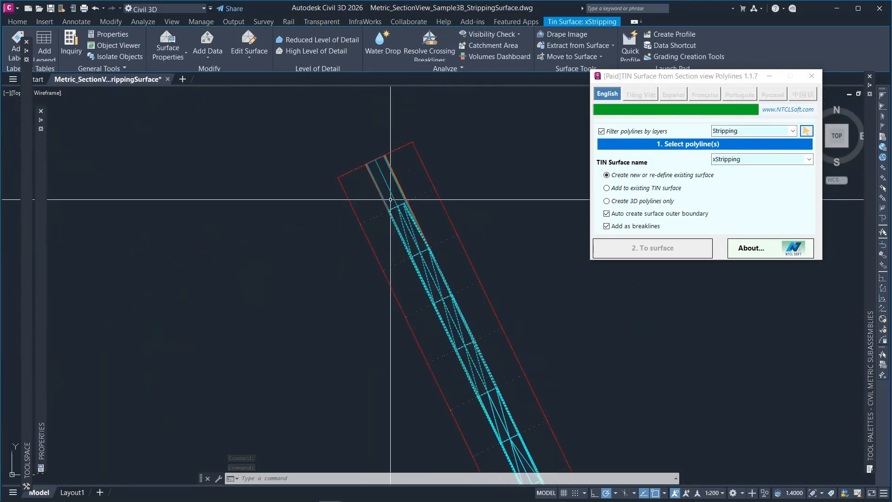
{"action": "scroll", "coordinate": [361, 224], "scroll_direction": "down", "scroll_amount": 1}
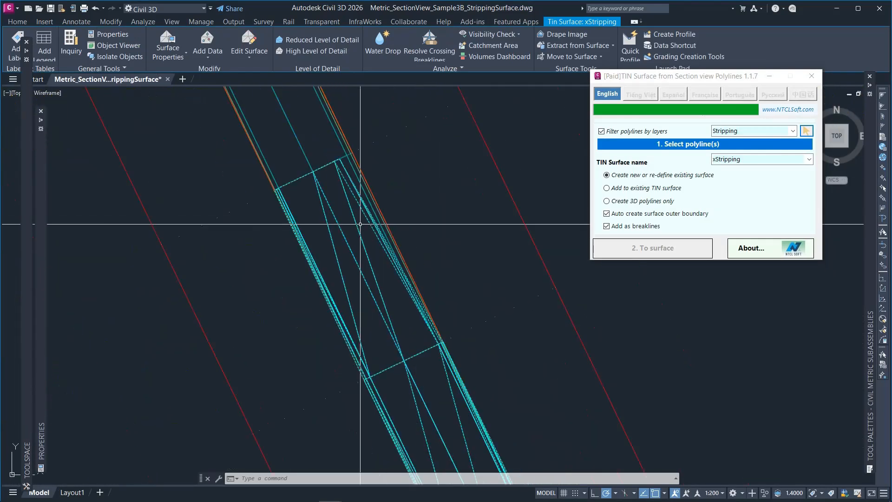
Examine the boundary and the individual breaklines in the definition of the xStripping surface
{"action": "mouse_move", "coordinate": [22, 348]}
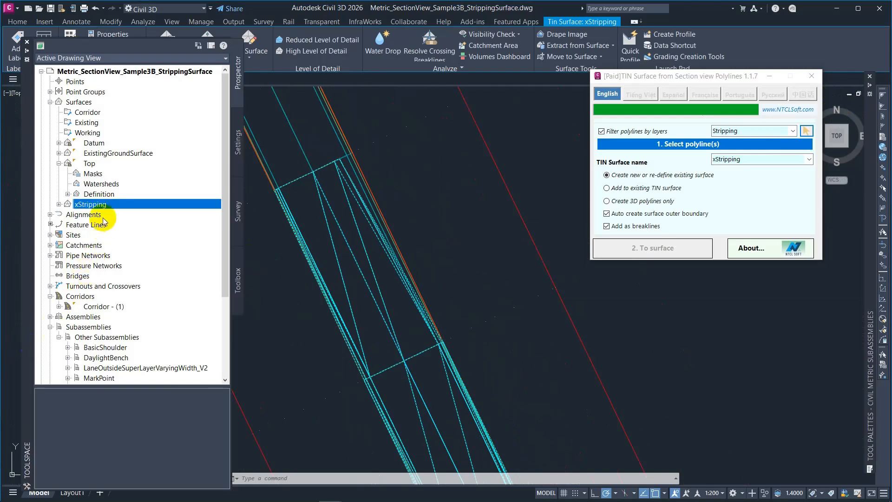
{"action": "left_click", "coordinate": [59, 204]}
{"action": "left_click", "coordinate": [68, 234]}
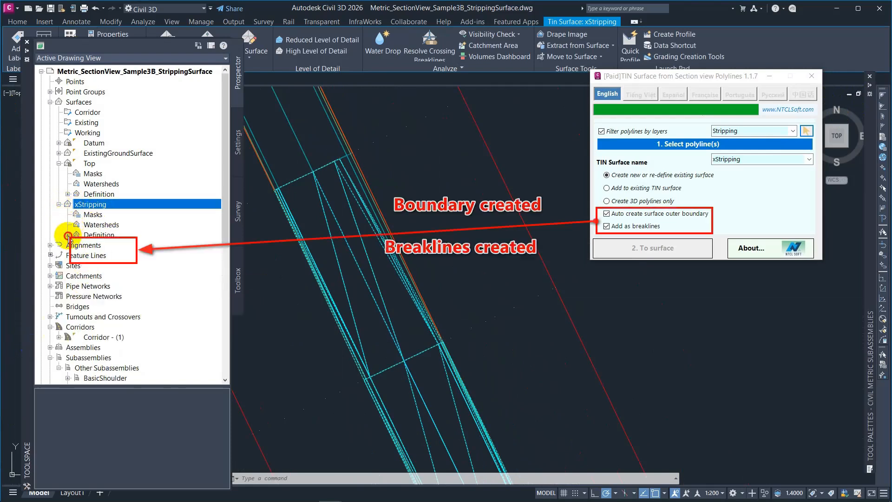
{"action": "left_click", "coordinate": [111, 245]}
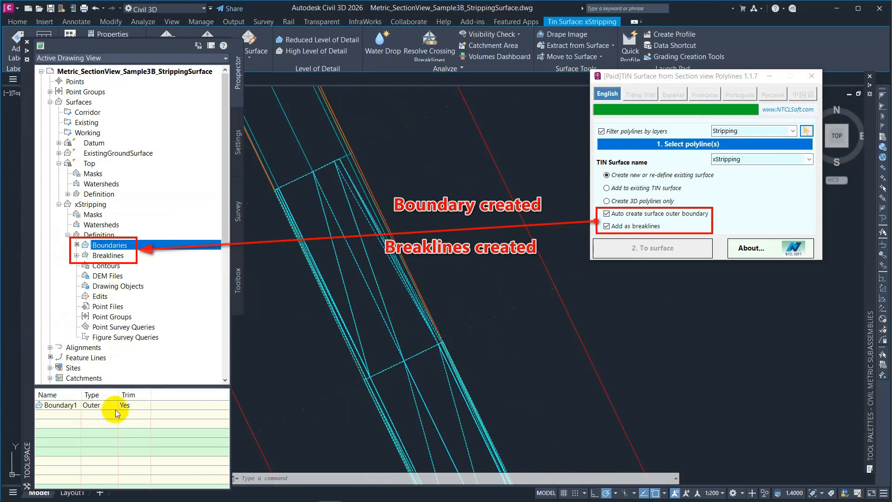
{"action": "left_click", "coordinate": [70, 407]}
{"action": "left_click", "coordinate": [98, 255]}
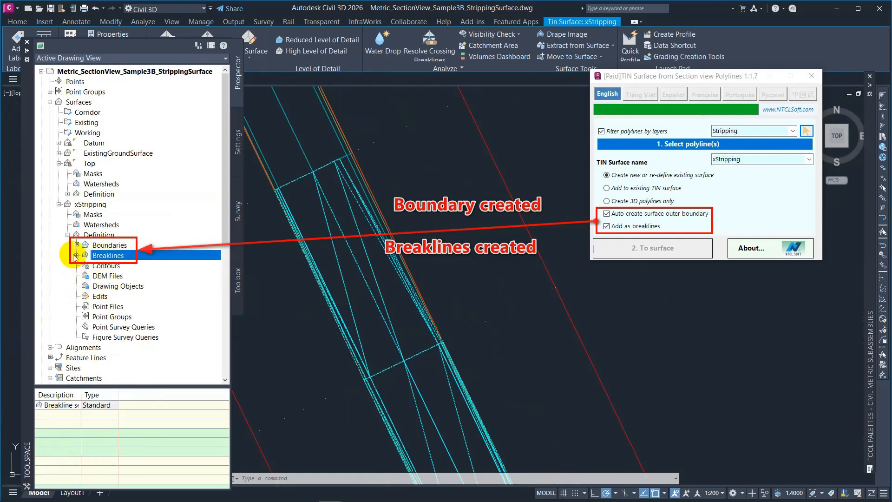
{"action": "left_click", "coordinate": [76, 255]}
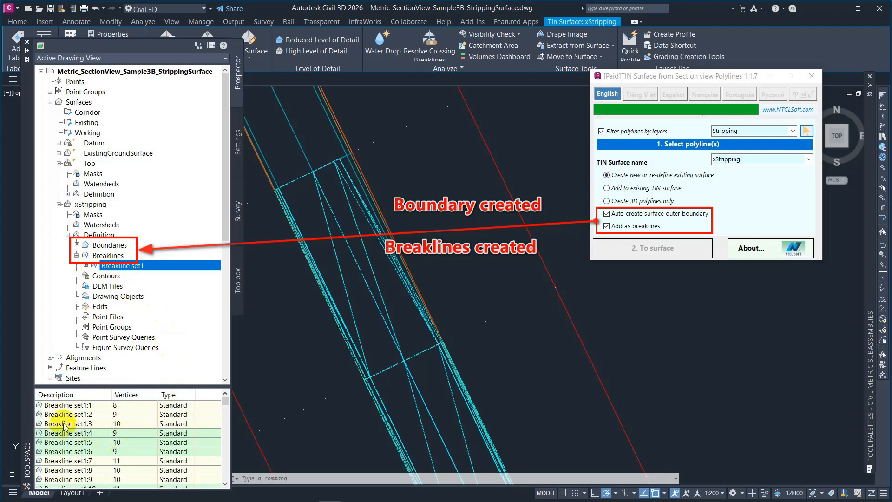
{"action": "scroll", "coordinate": [76, 414], "scroll_direction": "down", "scroll_amount": 2}
{"action": "scroll", "coordinate": [102, 435], "scroll_direction": "down", "scroll_amount": 20}
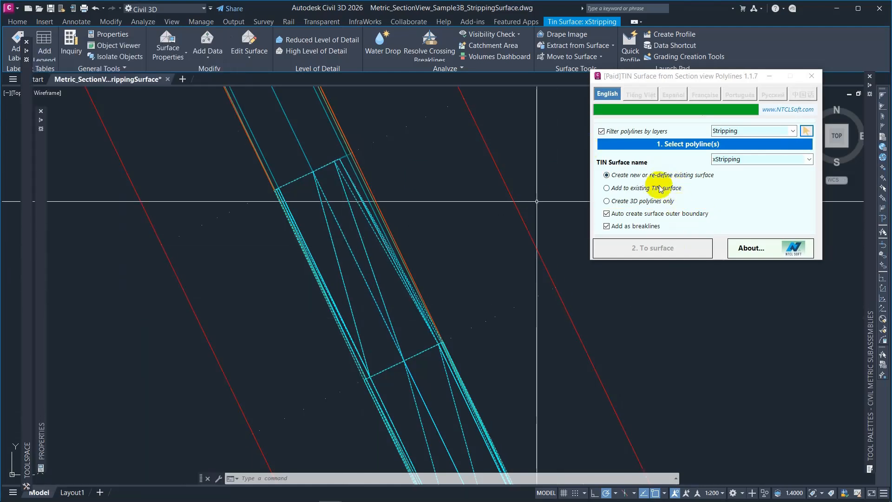
Check the available TIN surface names in the polyline-to-surface tool and erase the selected xStripping surface from the drawing
{"action": "left_click", "coordinate": [808, 159]}
{"action": "left_click", "coordinate": [808, 161]}
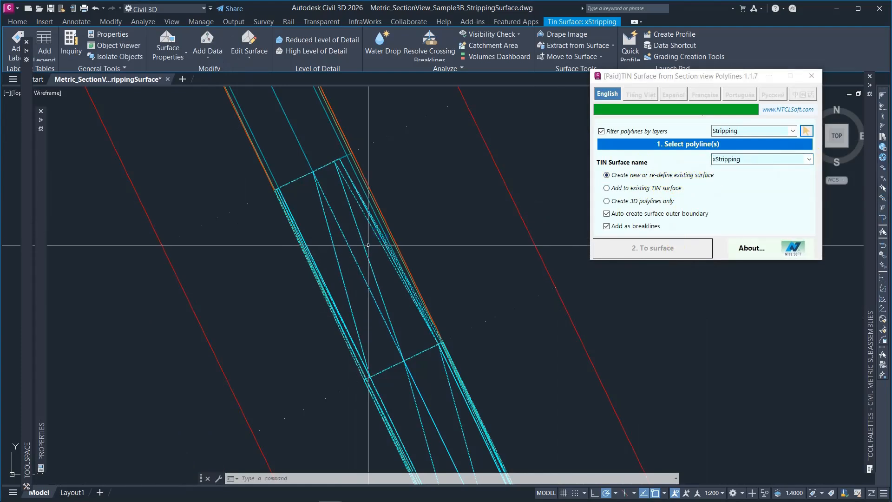
{"action": "key", "text": "Delete"}
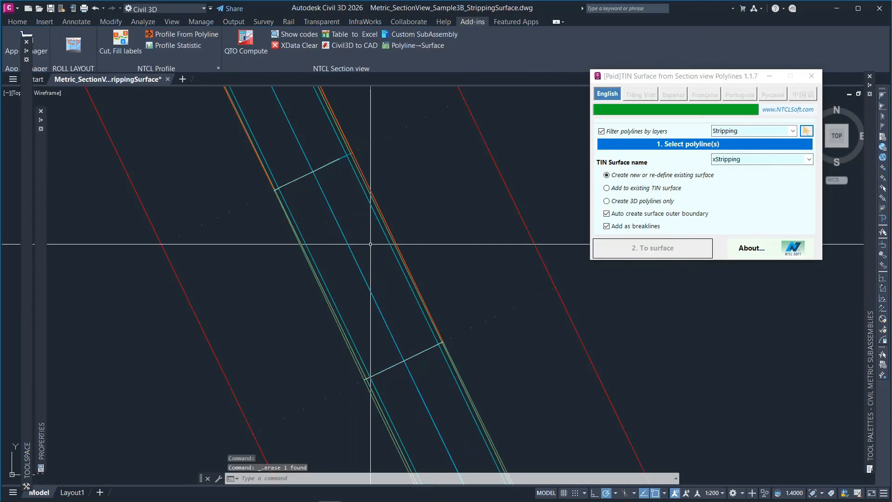
Select a 3D polyline crossing the corridor, check its properties, and isolate its layer, NTCL_Poly3D_Temp
{"action": "middle_click_drag", "start_coordinate": [368, 245], "coordinate": [310, 176]}
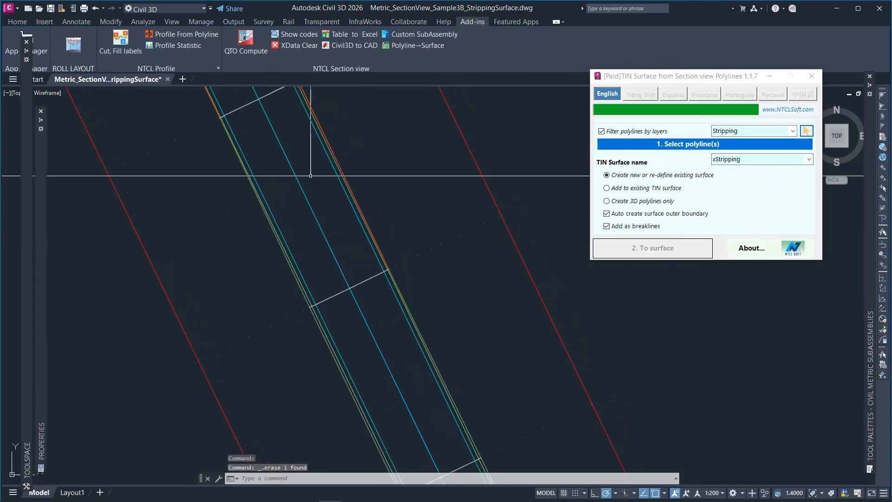
{"action": "left_click", "coordinate": [374, 277]}
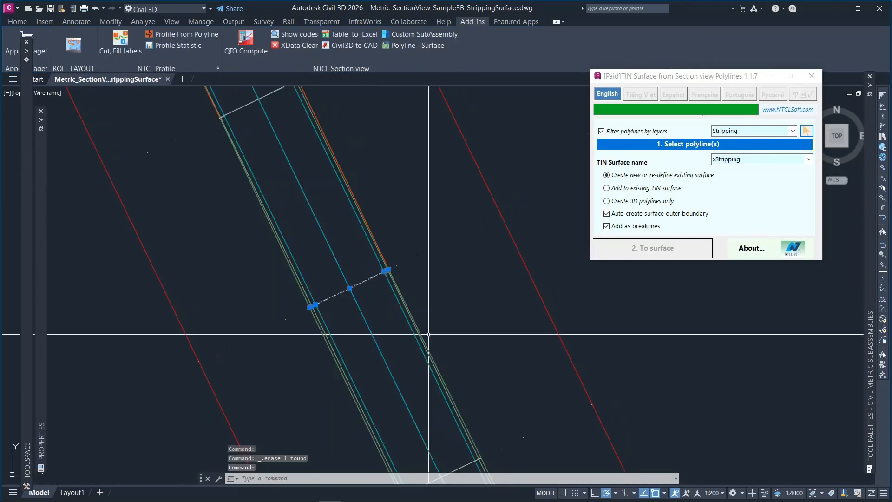
{"action": "left_click", "coordinate": [370, 276]}
{"action": "mouse_move", "coordinate": [40, 309]}
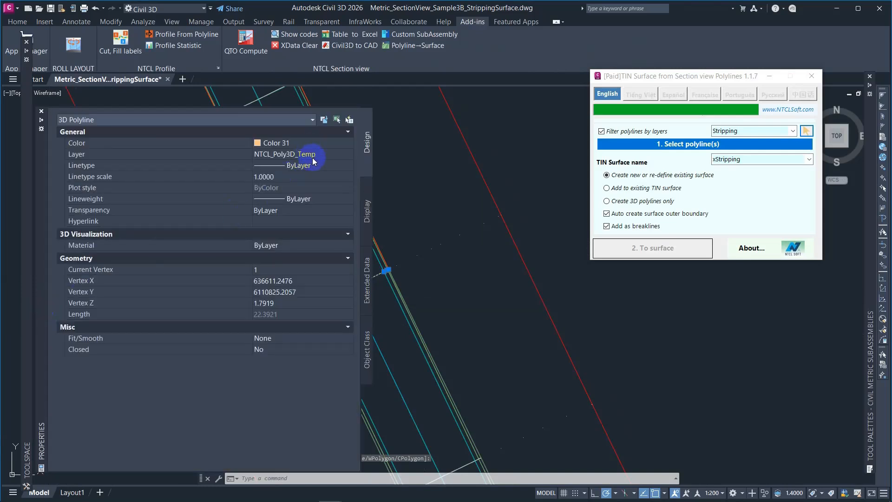
{"action": "type", "text": "lay"}
{"action": "key", "text": "BackSpace"}
{"action": "key", "text": "BackSpace"}
{"action": "type", "text": "yis"}
{"action": "key", "text": "Return"}
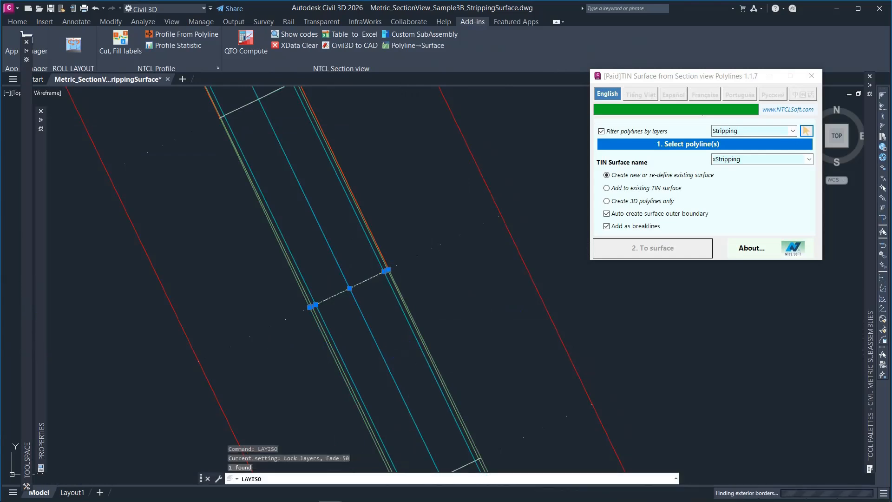